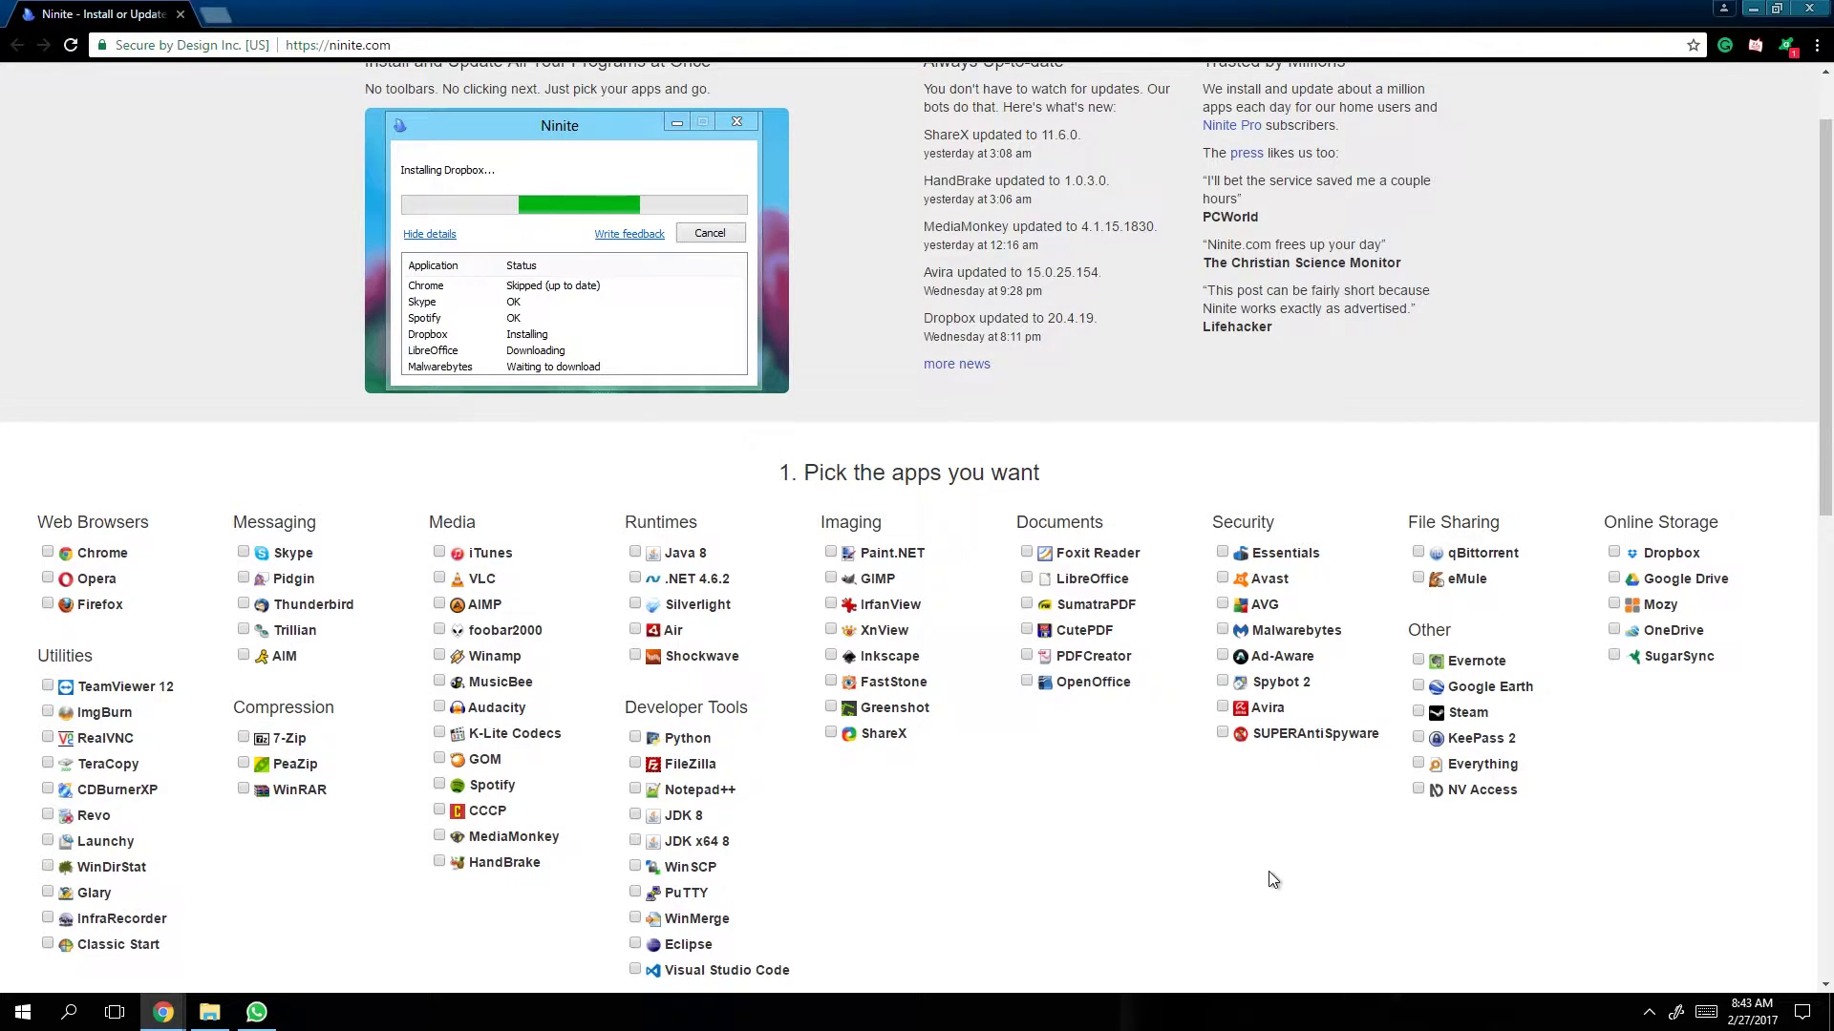
scroll(1170, 831, "up", 1)
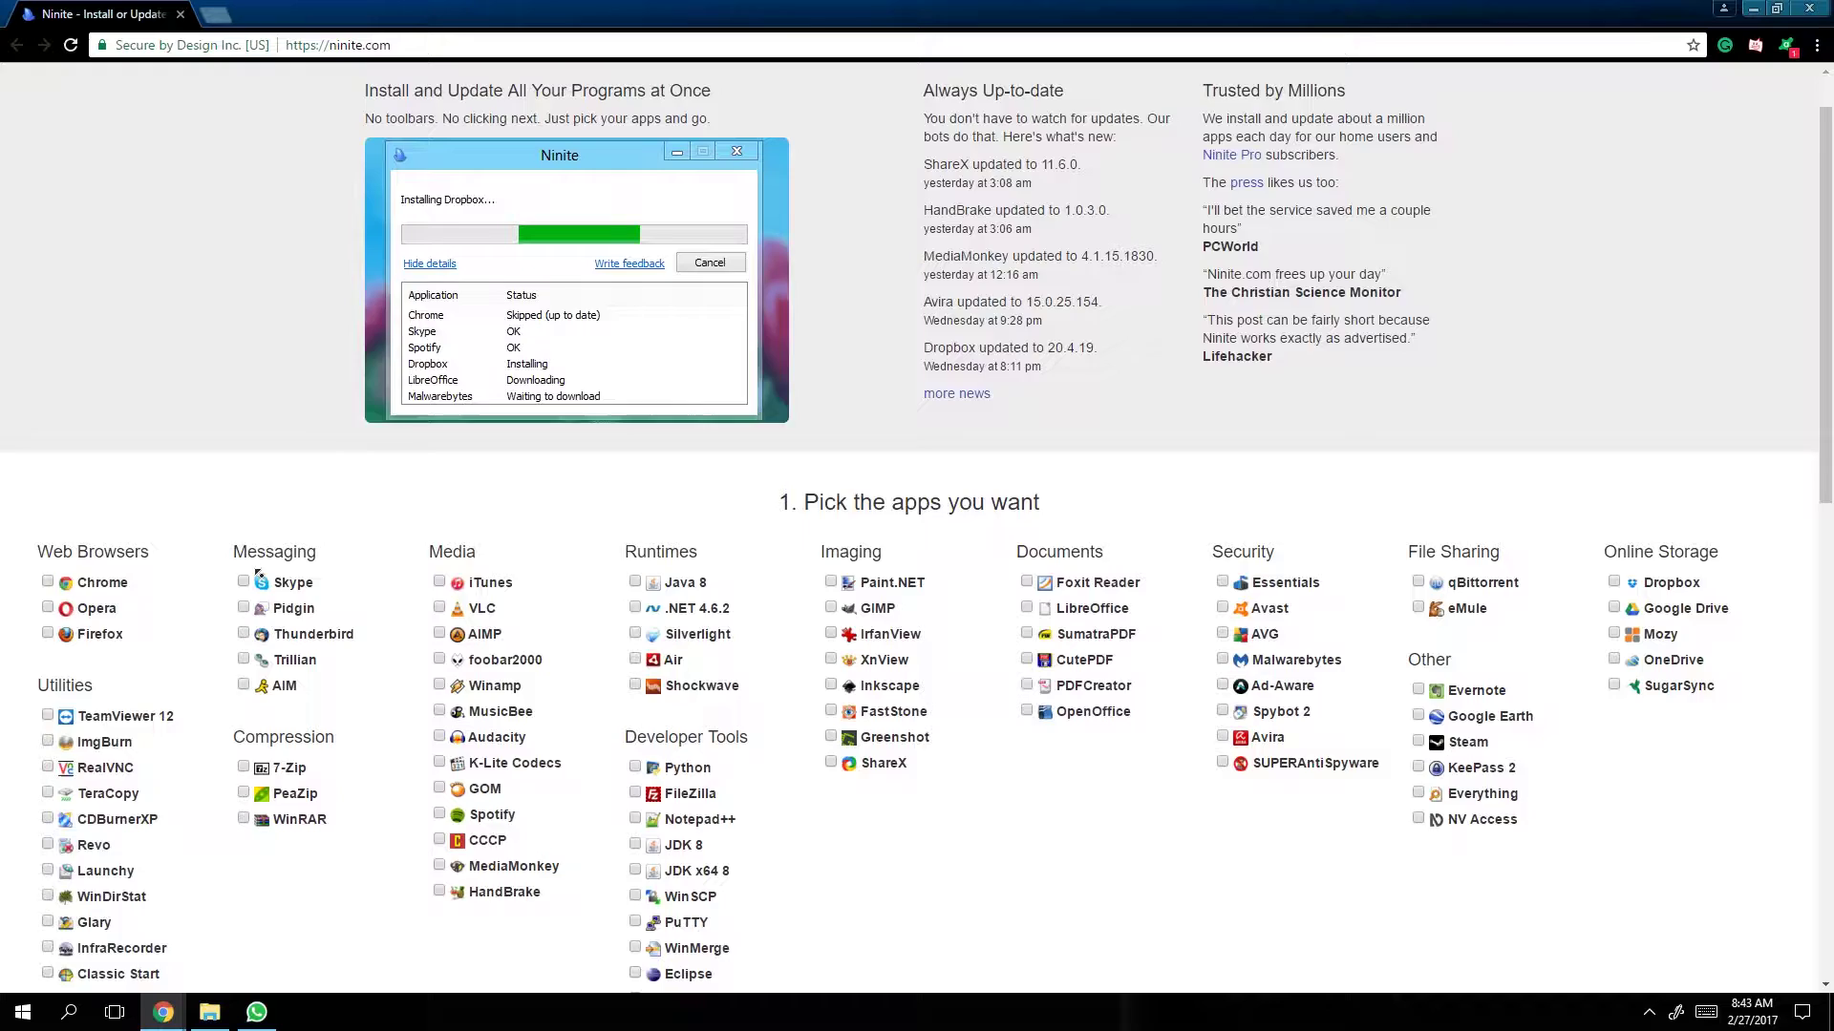
scroll(238, 535, "down", 3)
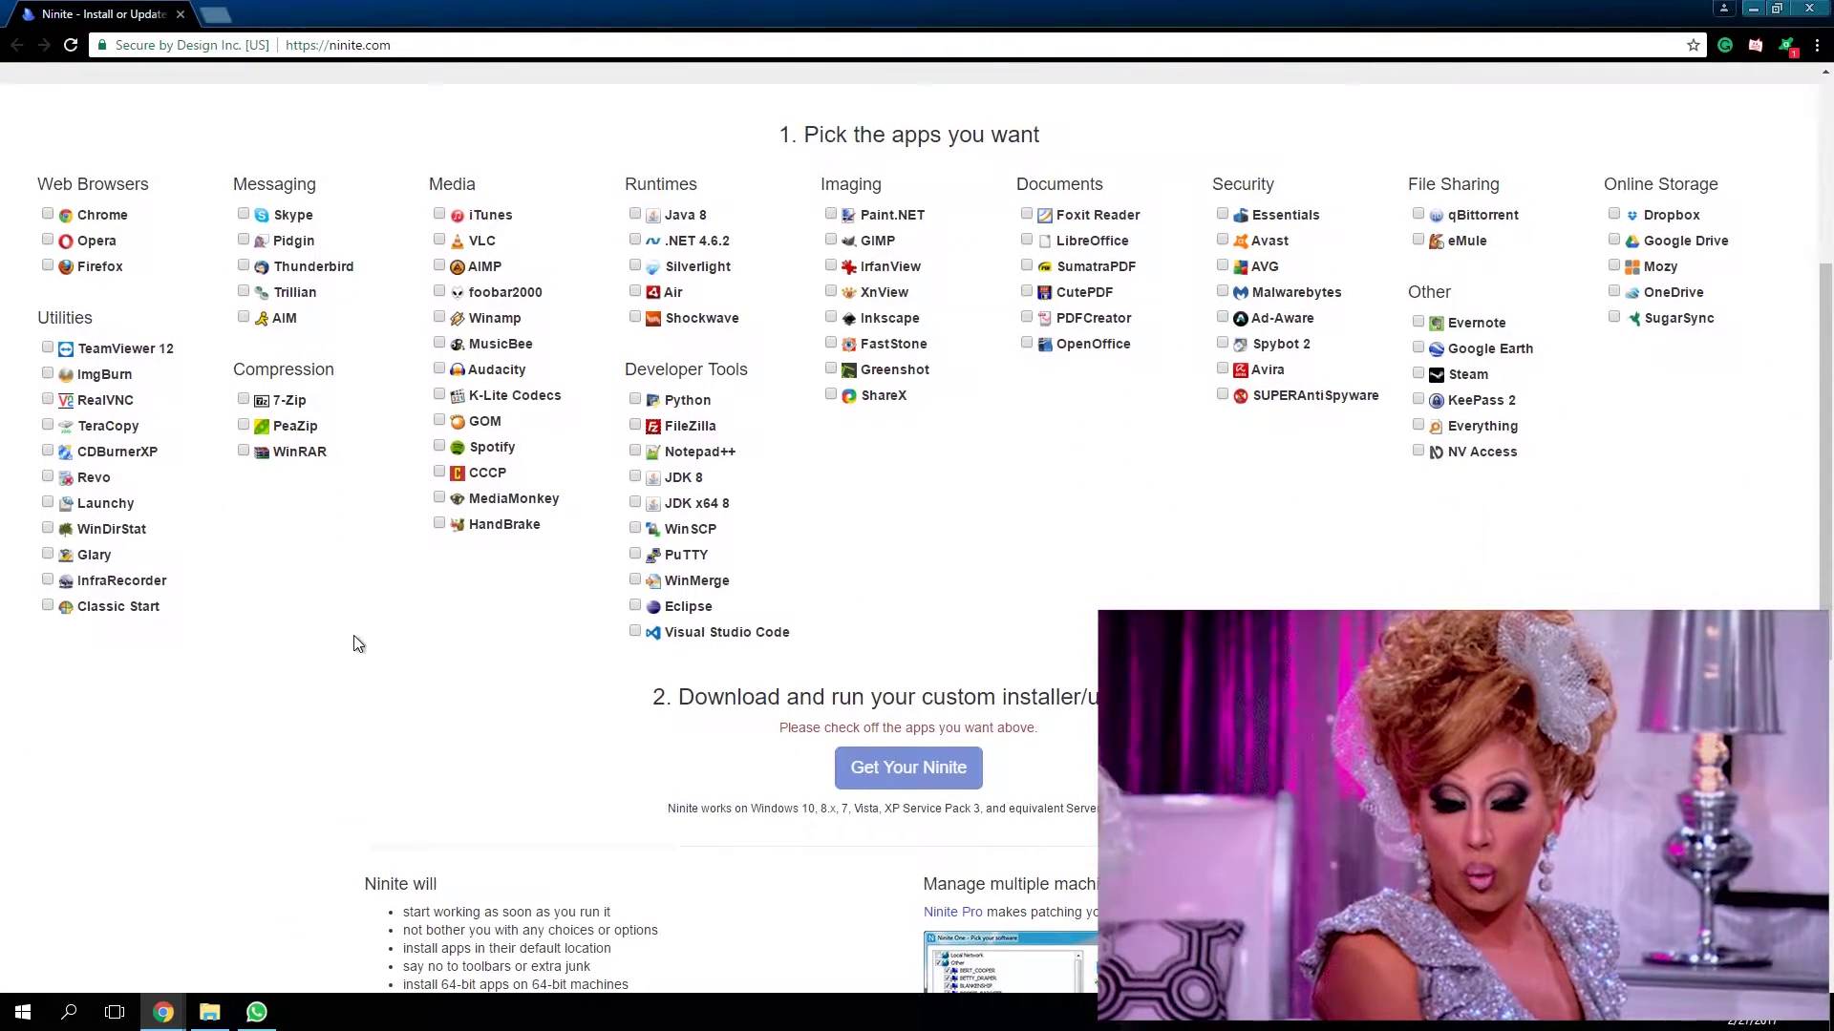
scroll(354, 634, "up", 1)
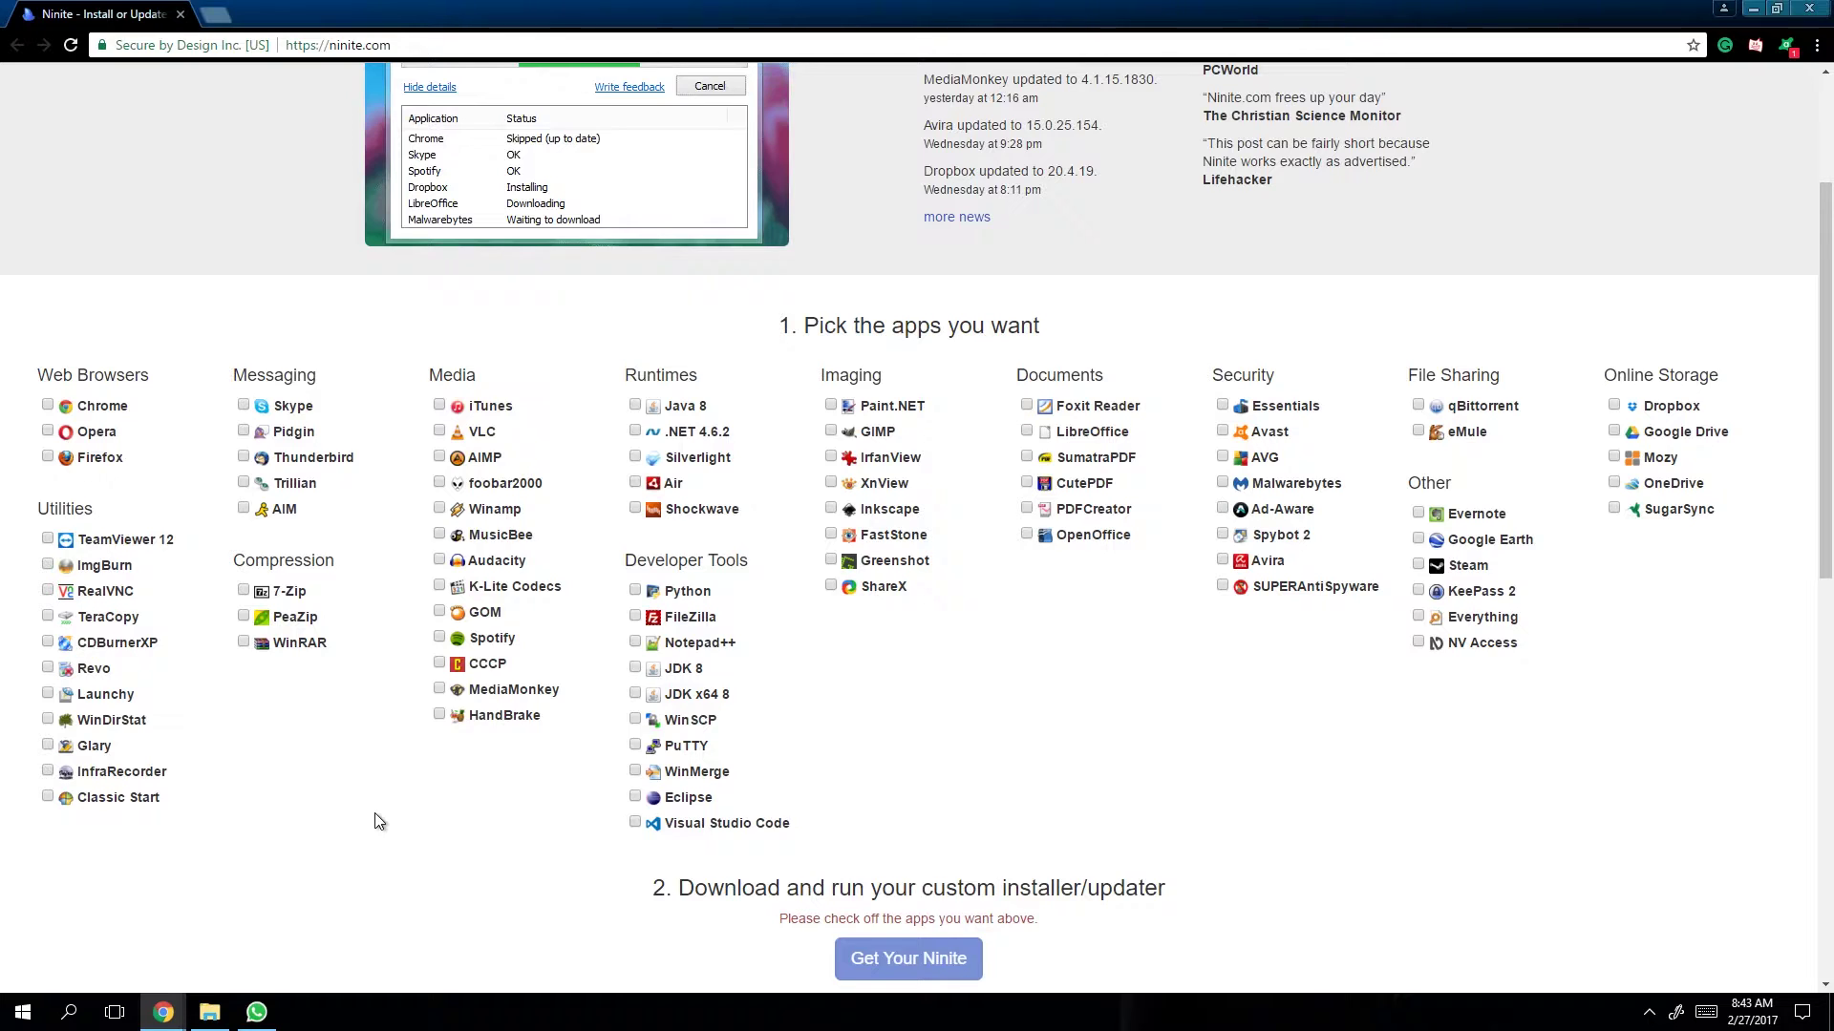
Tick K-Lite Codecs under Media in Ninite's app list.
left_click(440, 588)
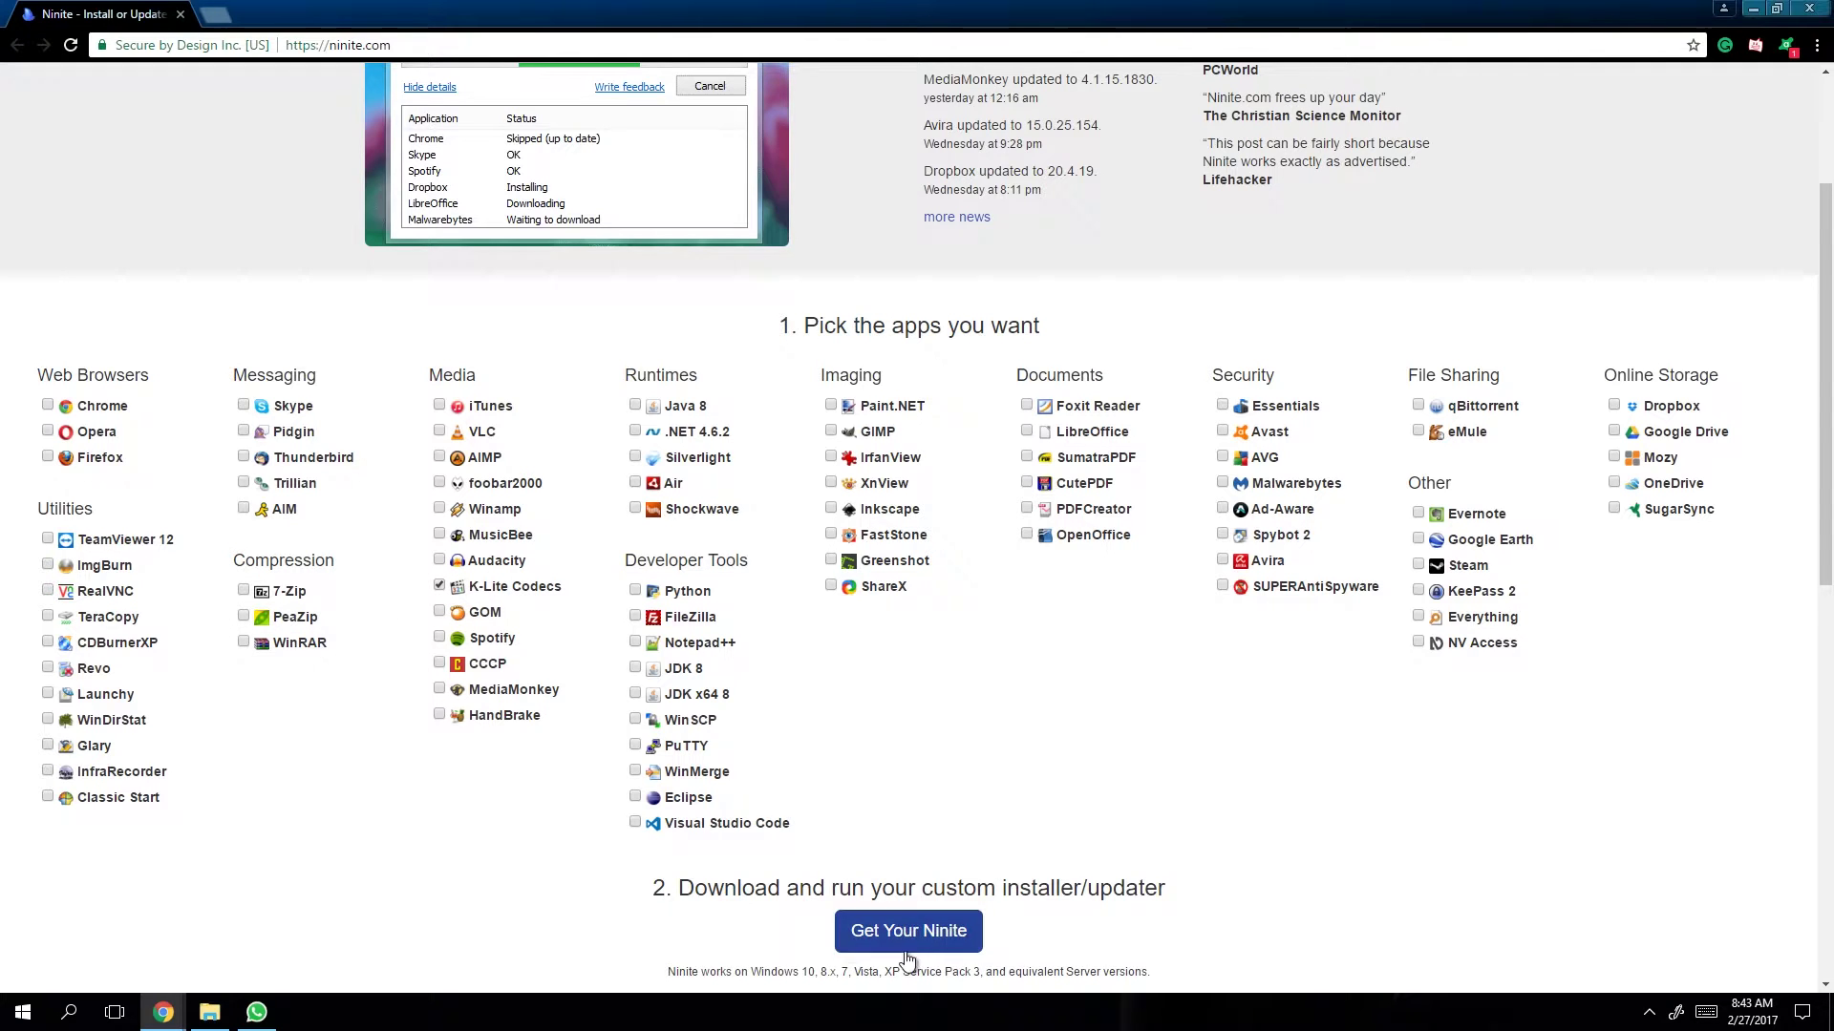
Download the Ninite K-Lite Codecs installer, launch it, and approve the UAC prompt.
left_click(908, 930)
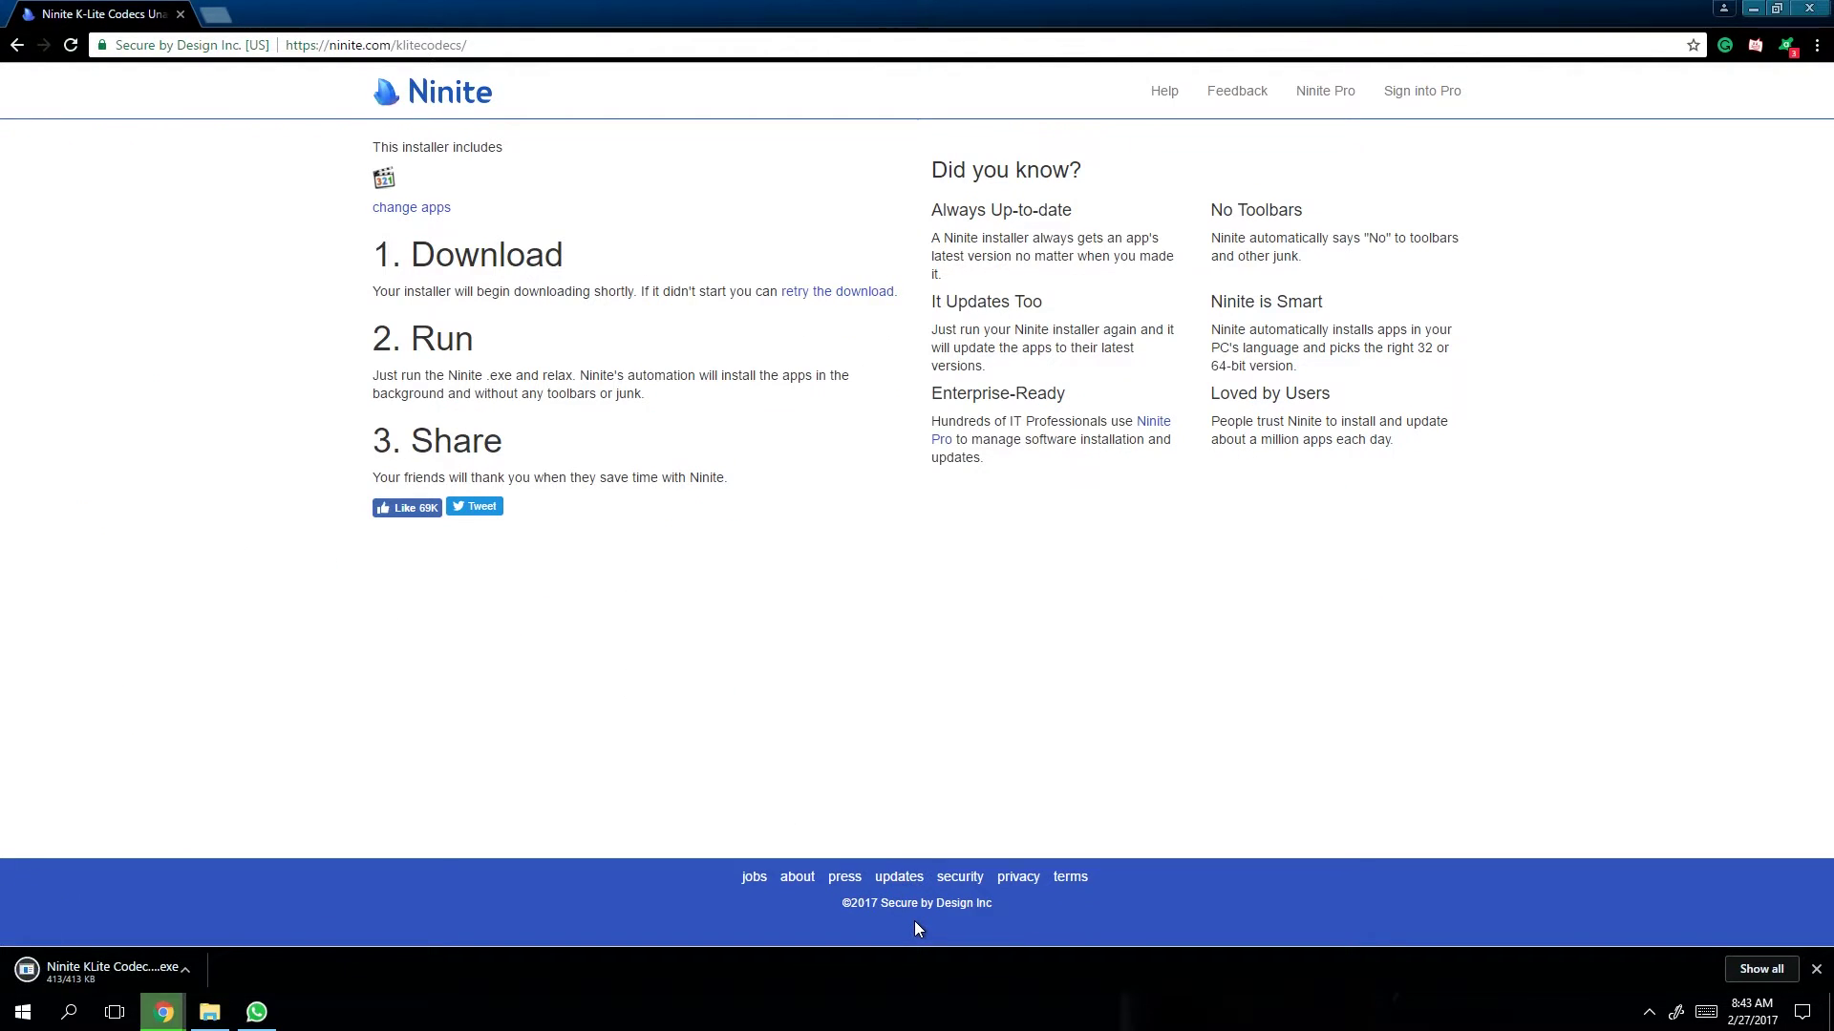
left_click(130, 972)
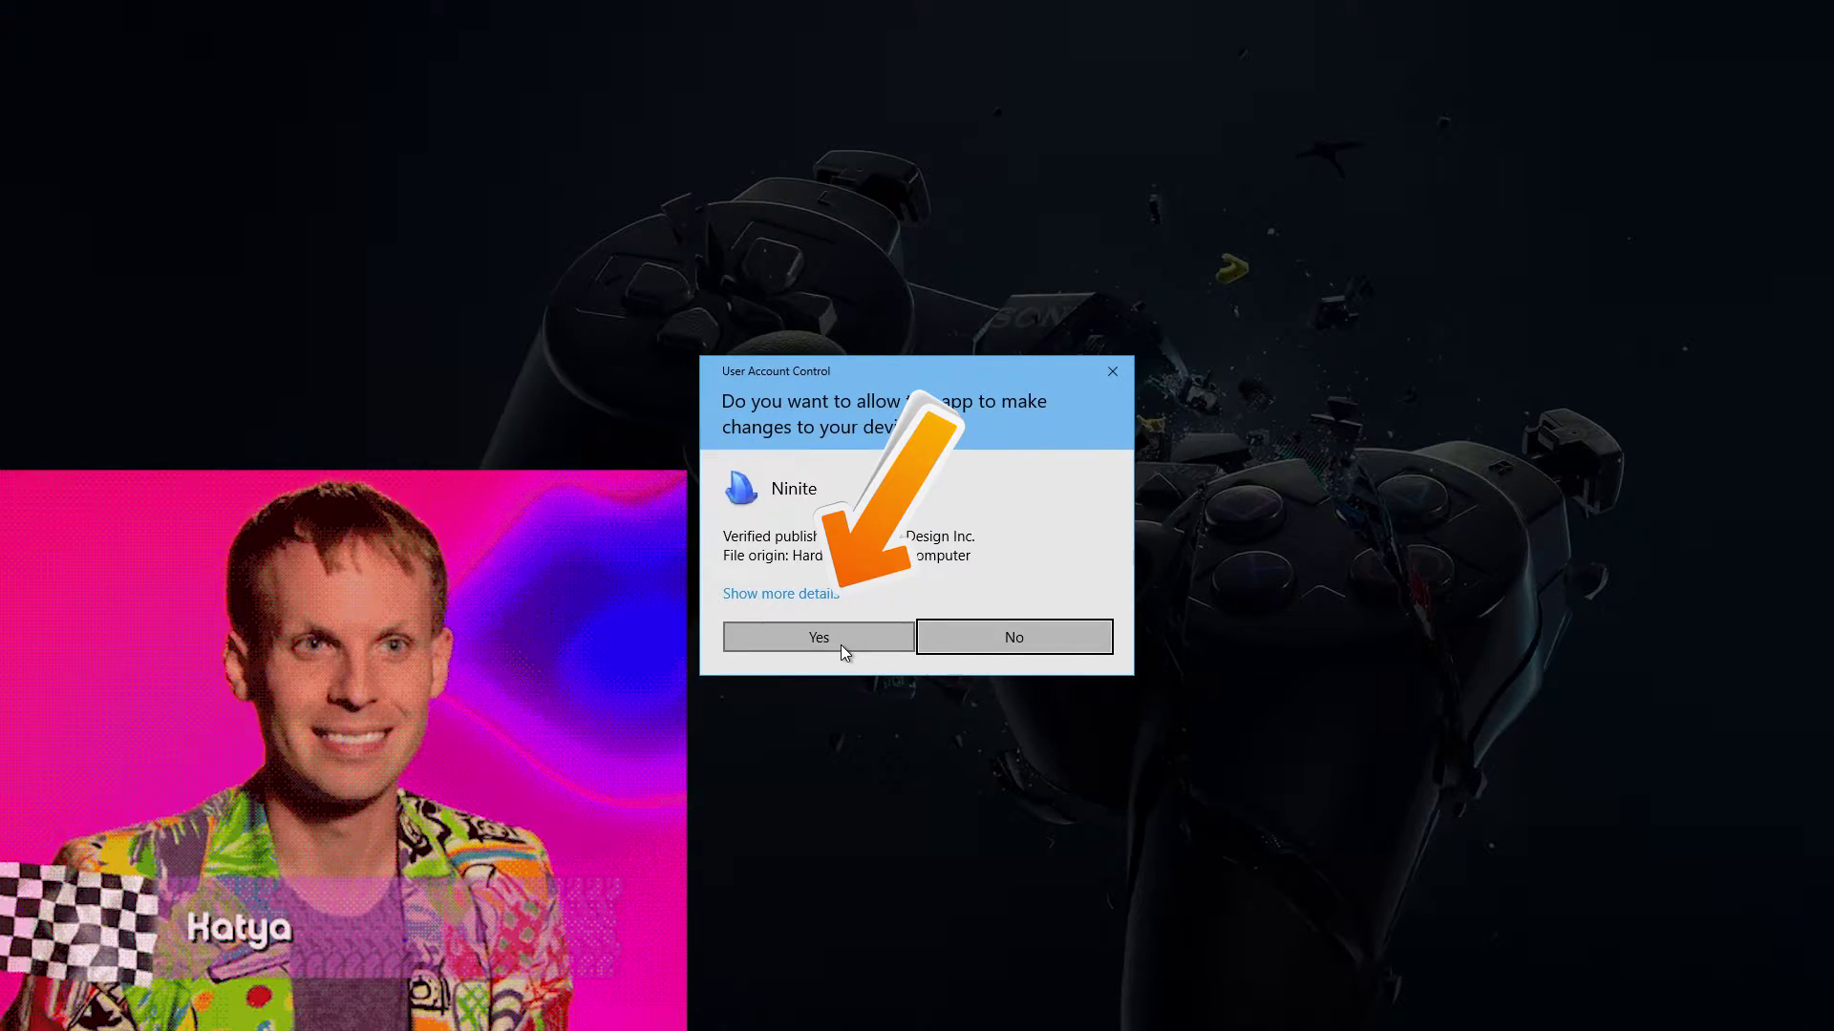
left_click(959, 643)
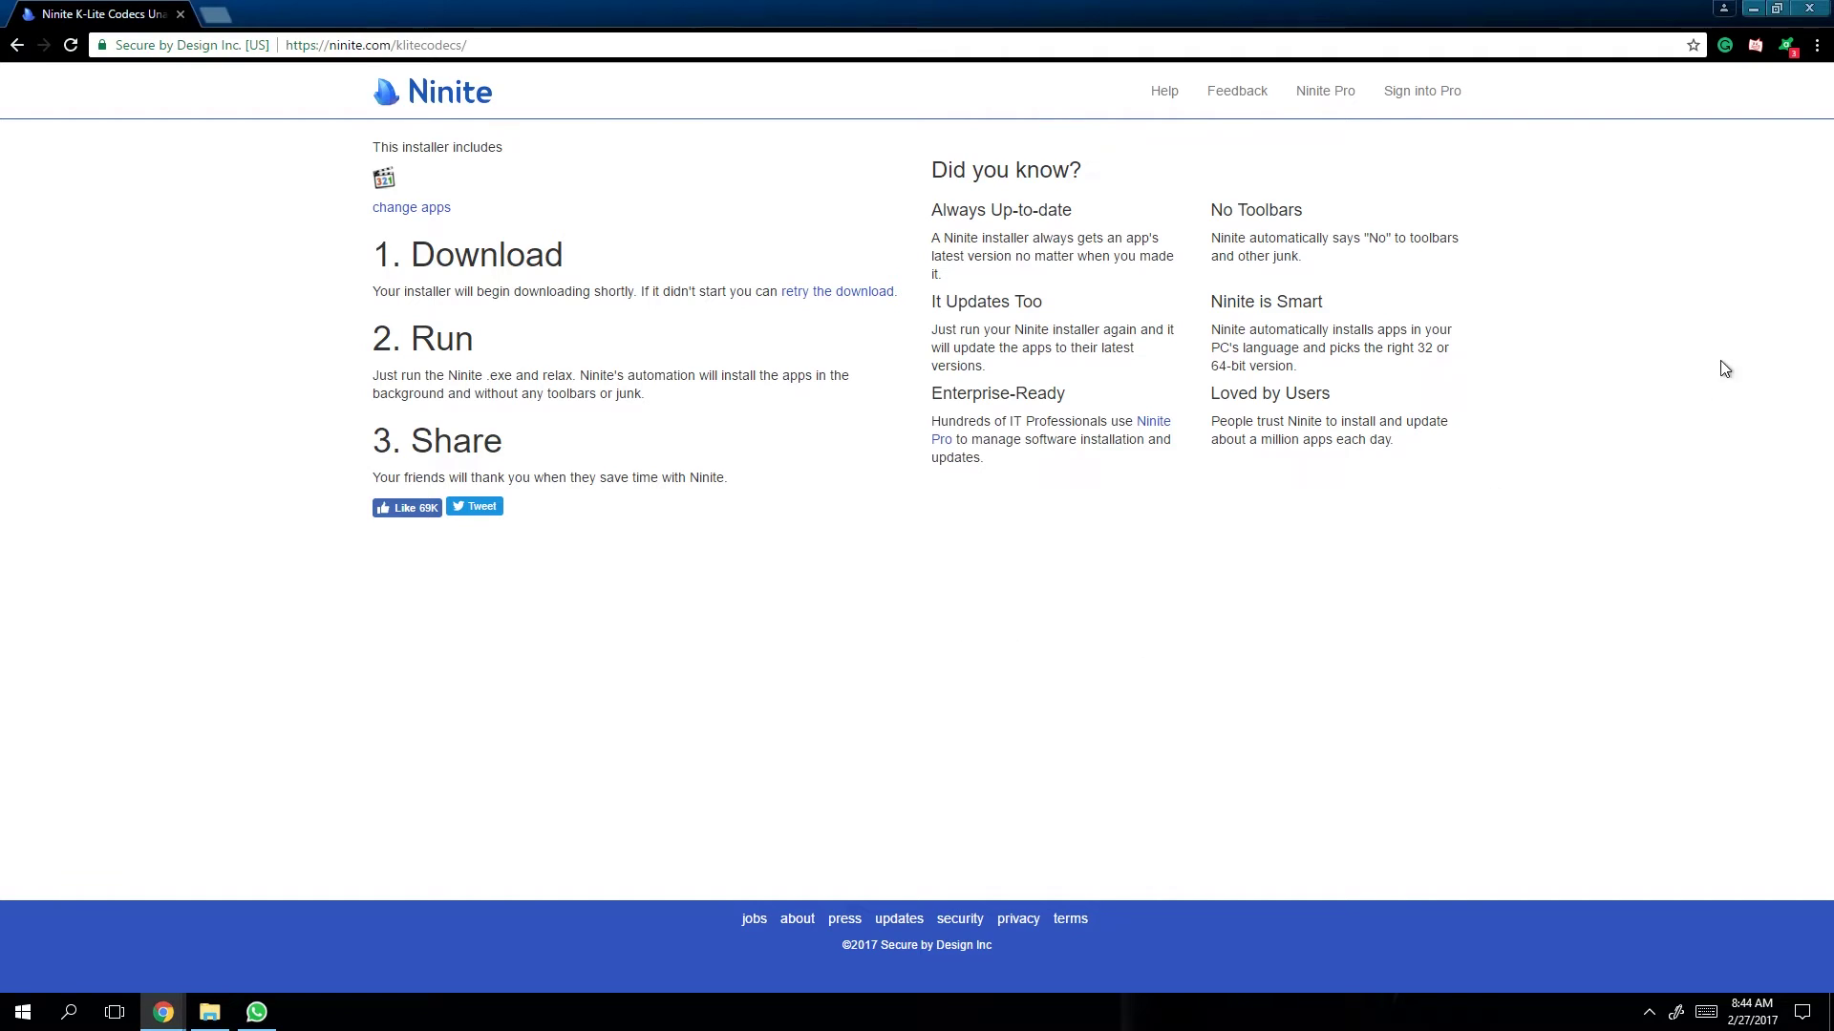
left_click(1753, 12)
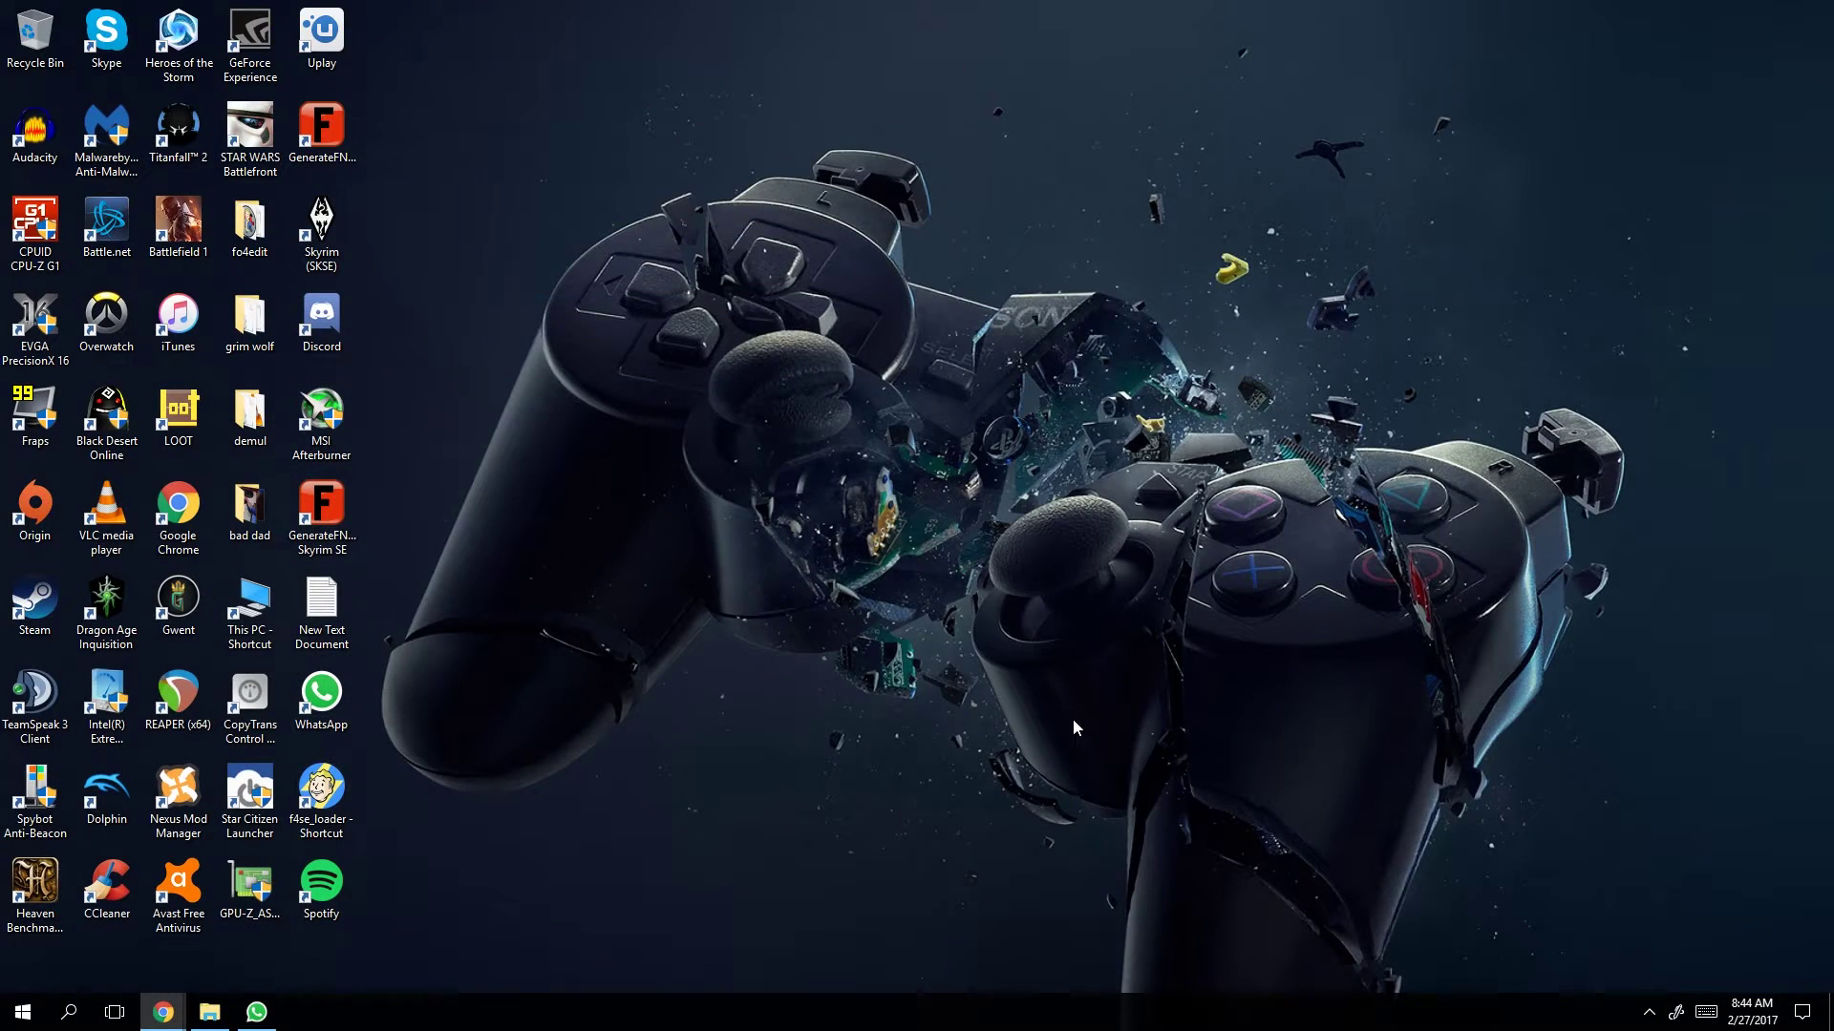